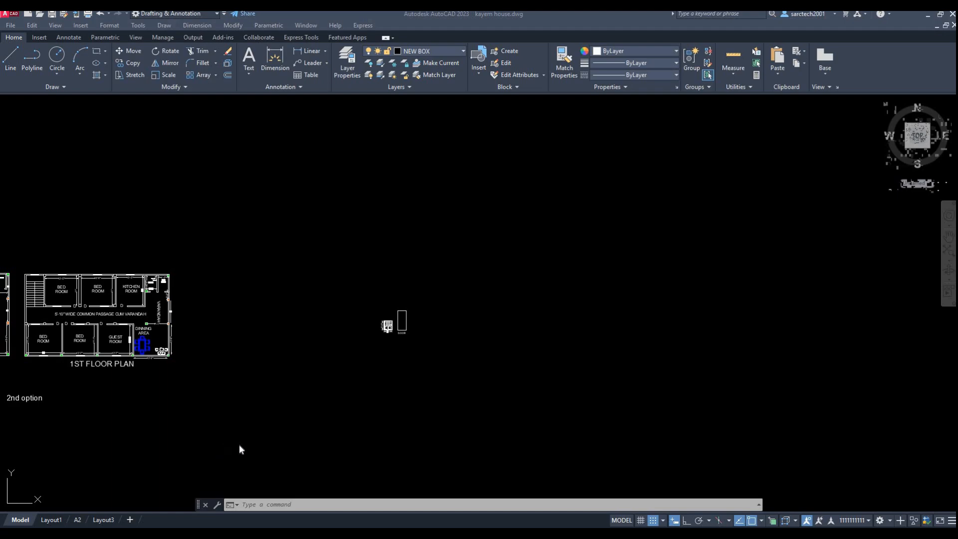
Add a linear dimension for the width of the empty DOOR rectangle, placed above its top edge
scroll(434, 349, "up", 8)
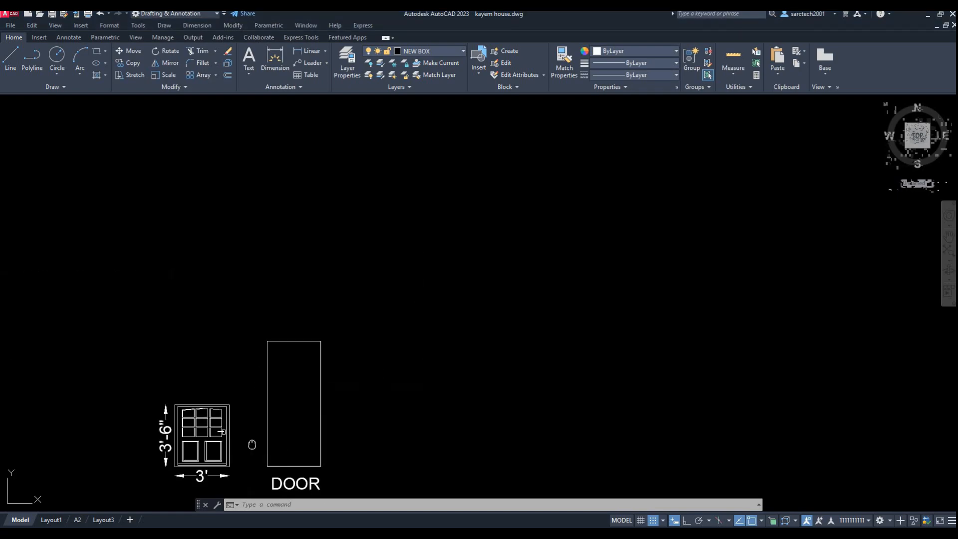
scroll(214, 345, "up", 5)
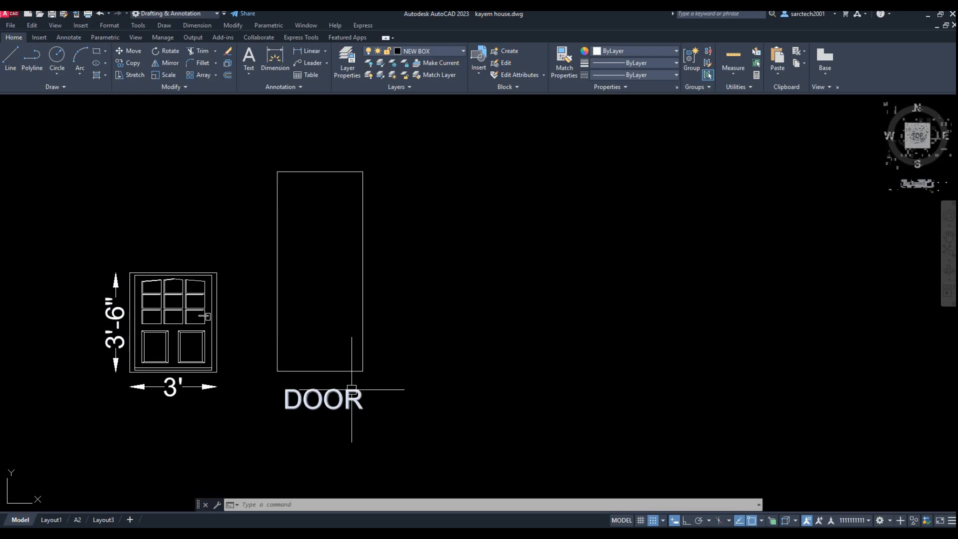
left_click(305, 52)
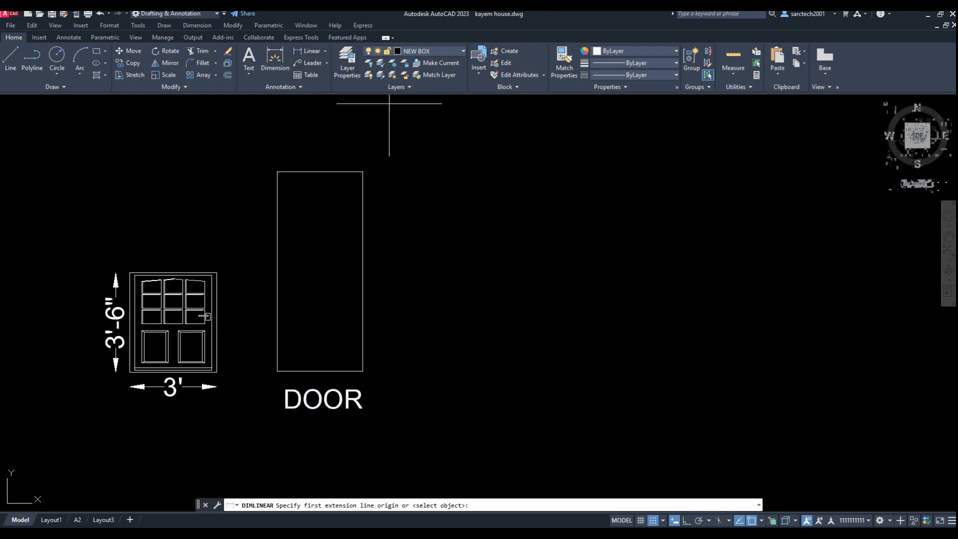
left_click(362, 172)
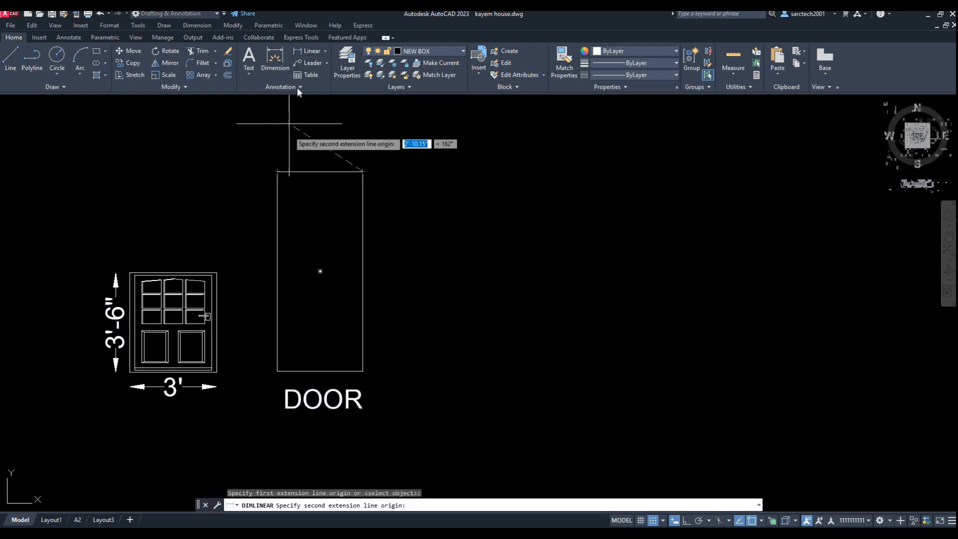
left_click(308, 53)
left_click(277, 172)
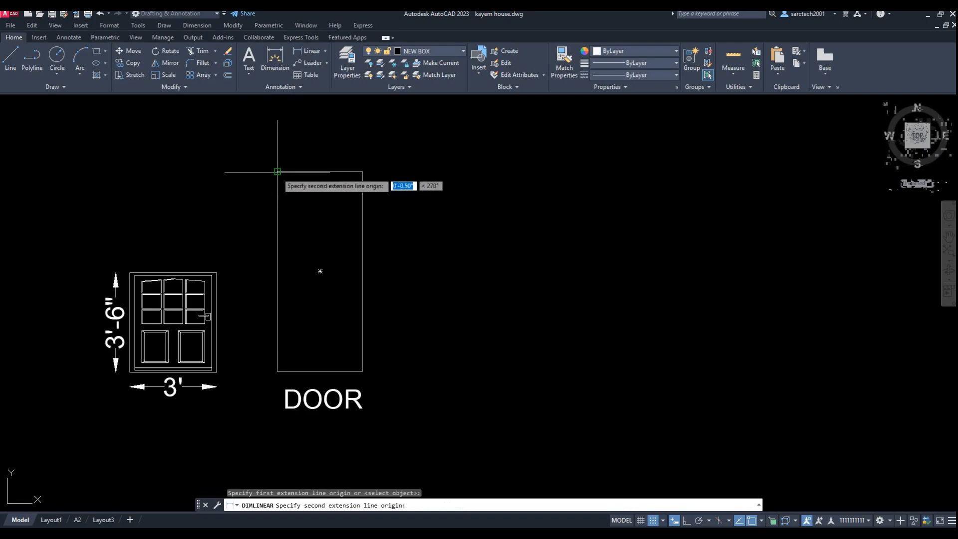
left_click(363, 172)
left_click(367, 148)
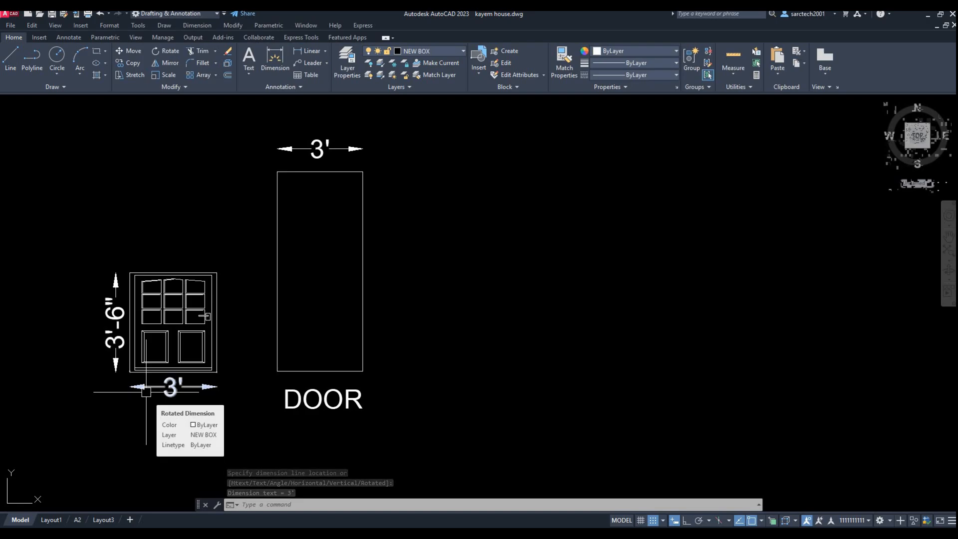
Add a linear dimension for the height of the DOOR rectangle, placed beside its left edge
key("Return")
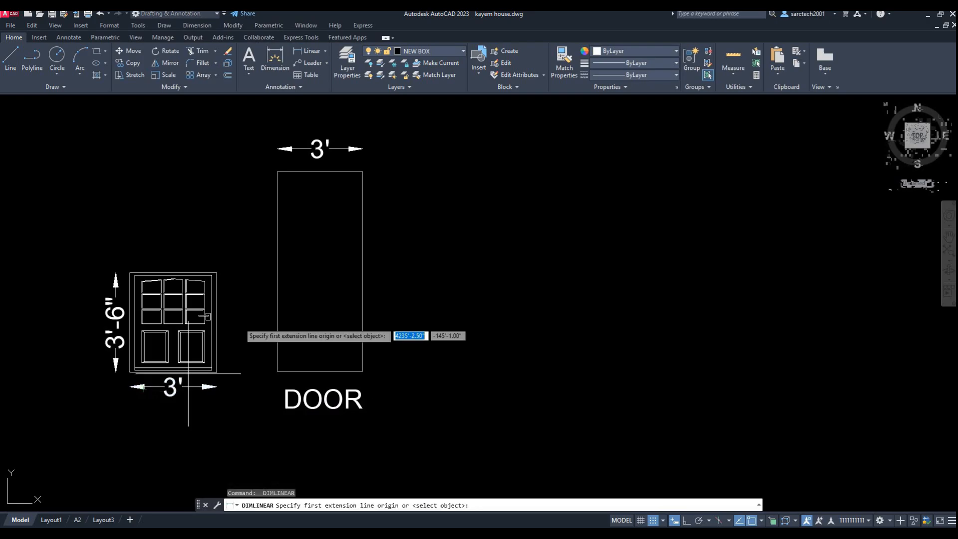
left_click(278, 172)
left_click(278, 371)
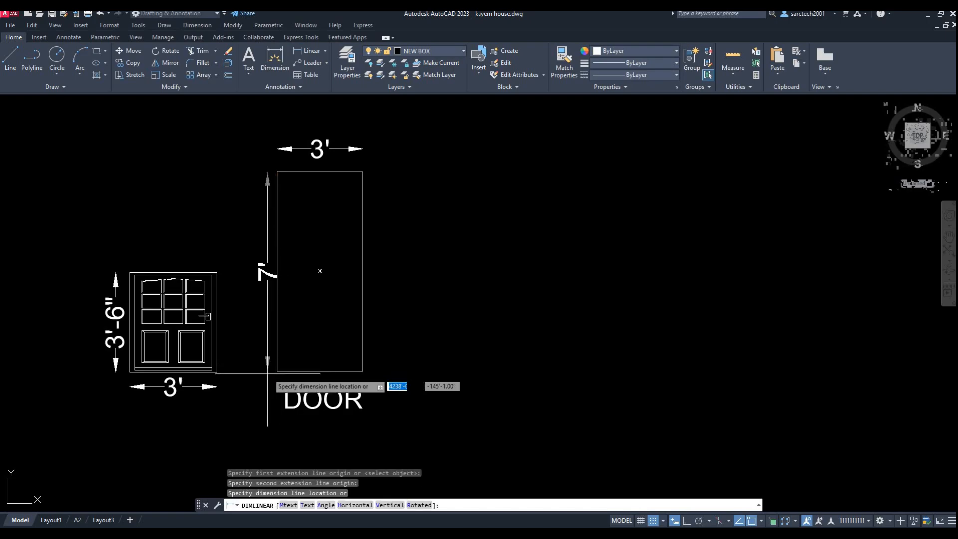
left_click(258, 272)
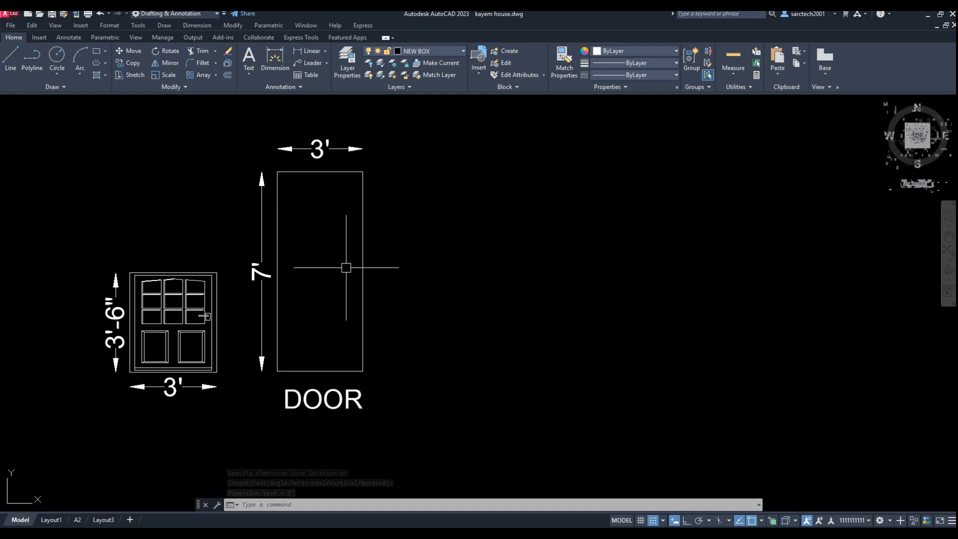
left_click(178, 365)
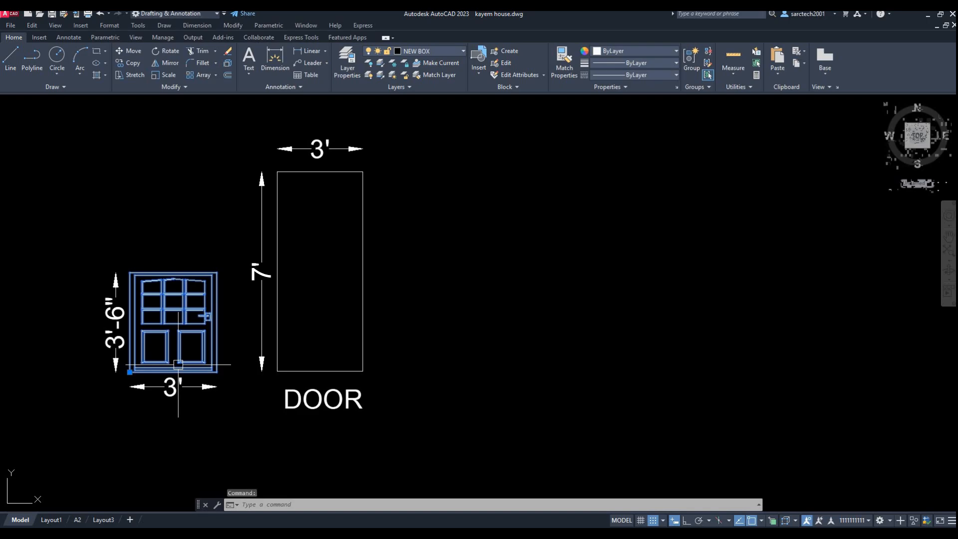
type("co")
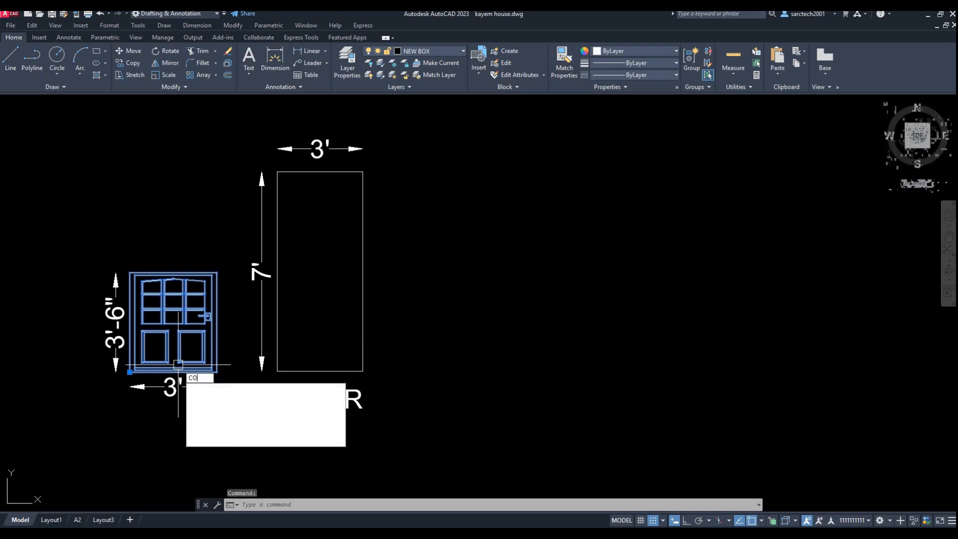
key("Return")
key("Return")
key("Return")
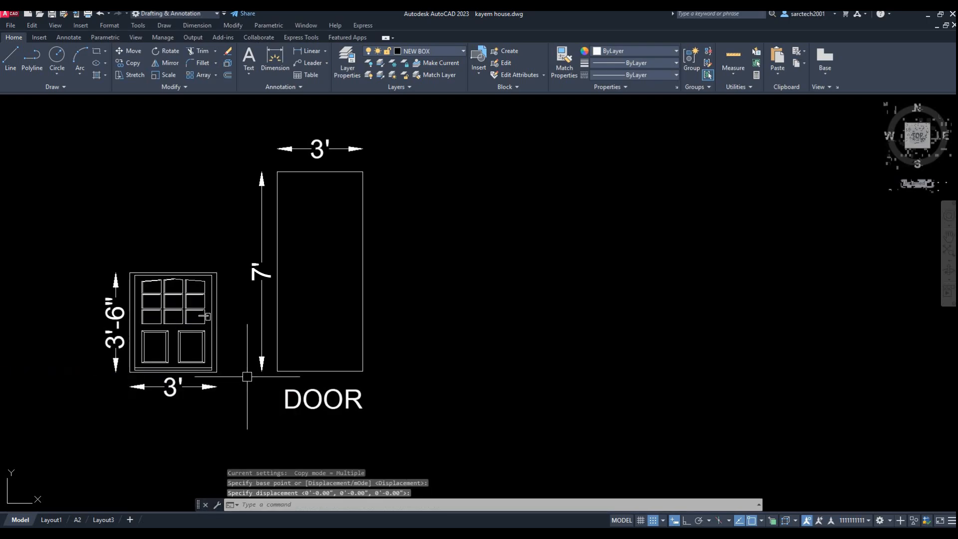
Copy the panelled door drawing by its lower-left corner onto the lower-left corner of the DOOR rectangle
type("c")
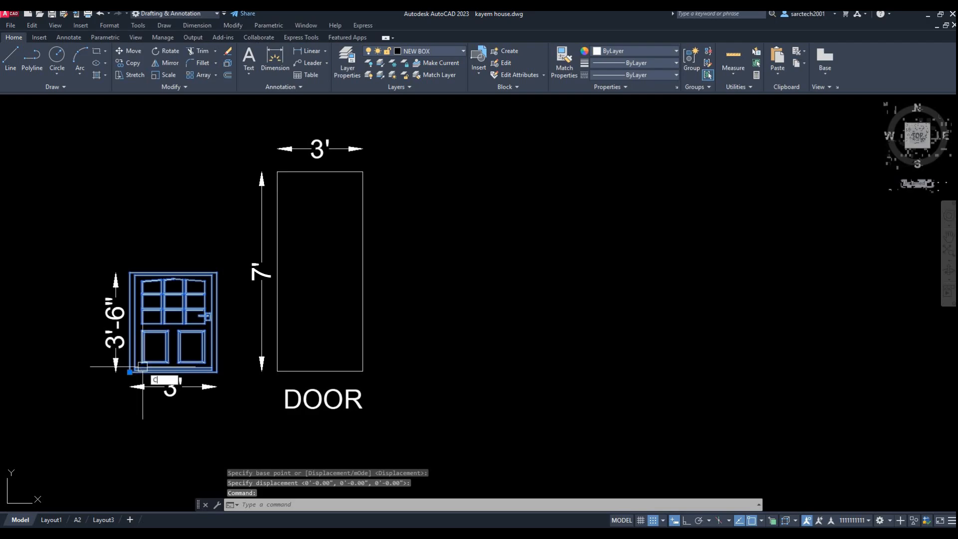
type("o")
key("Return")
left_click(130, 372)
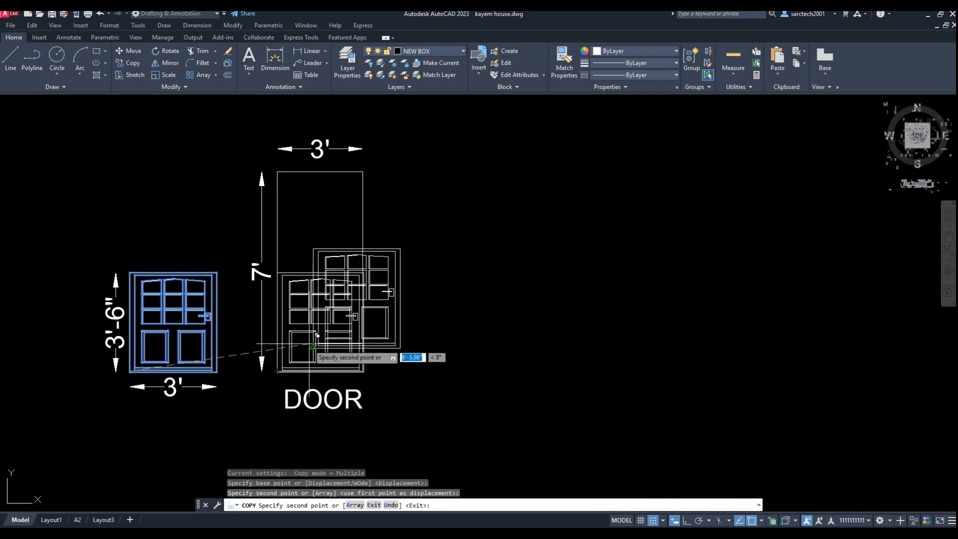
left_click(277, 371)
key("Escape")
Try to scale the copied door uniformly from its lower-left corner to fit the DOOR rectangle
left_click(301, 341)
left_click(292, 374)
type("s")
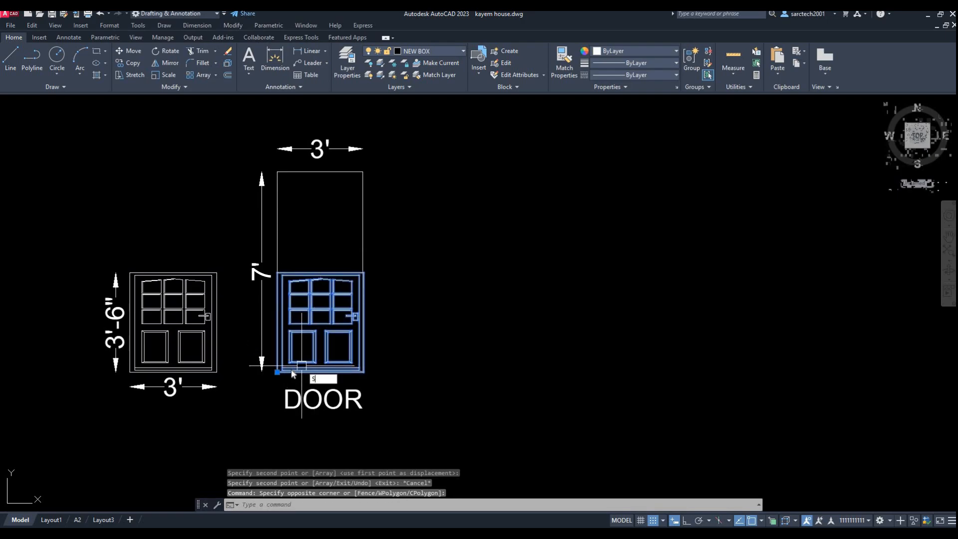
type("c")
key("Return")
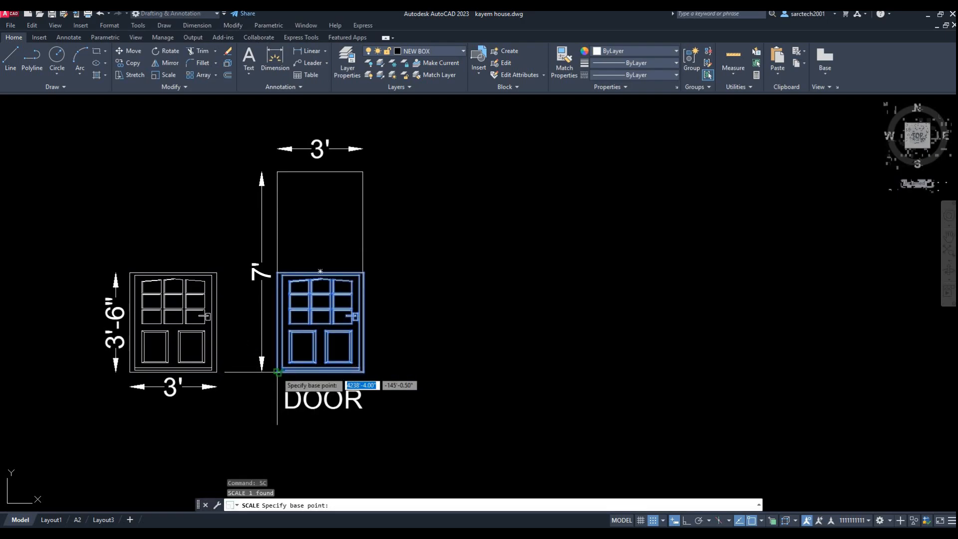
left_click(278, 372)
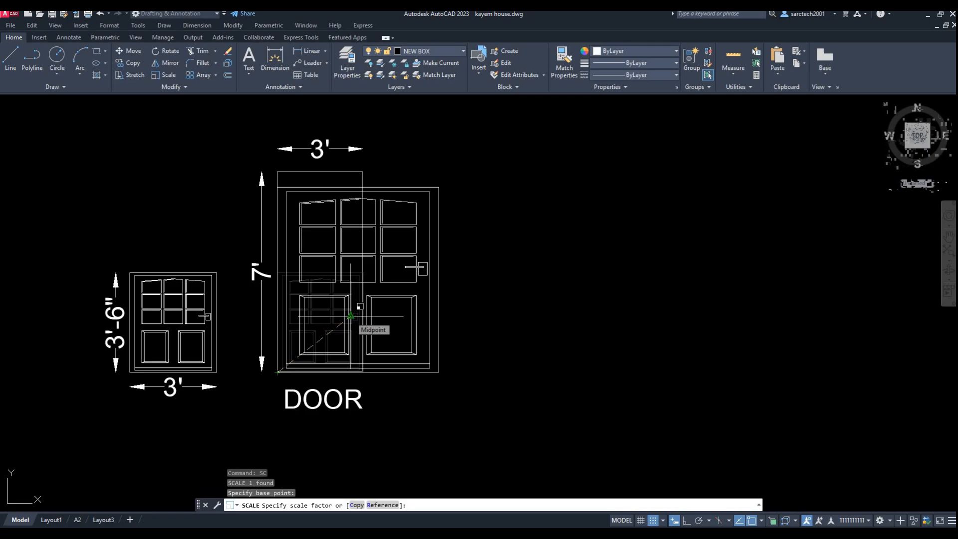
key("Escape")
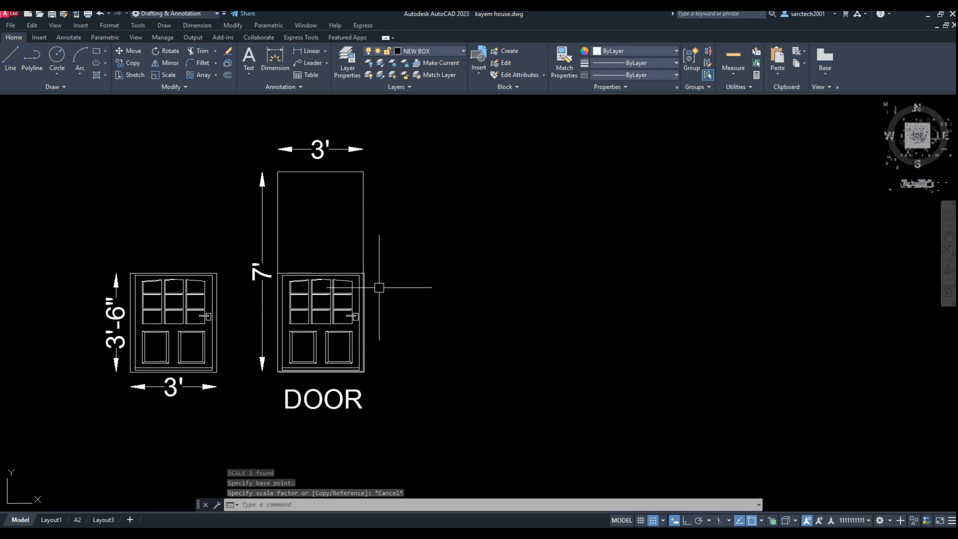
Delete the door copy placed inside the DOOR rectangle
scroll(367, 292, "down", 3)
scroll(367, 292, "up", 6)
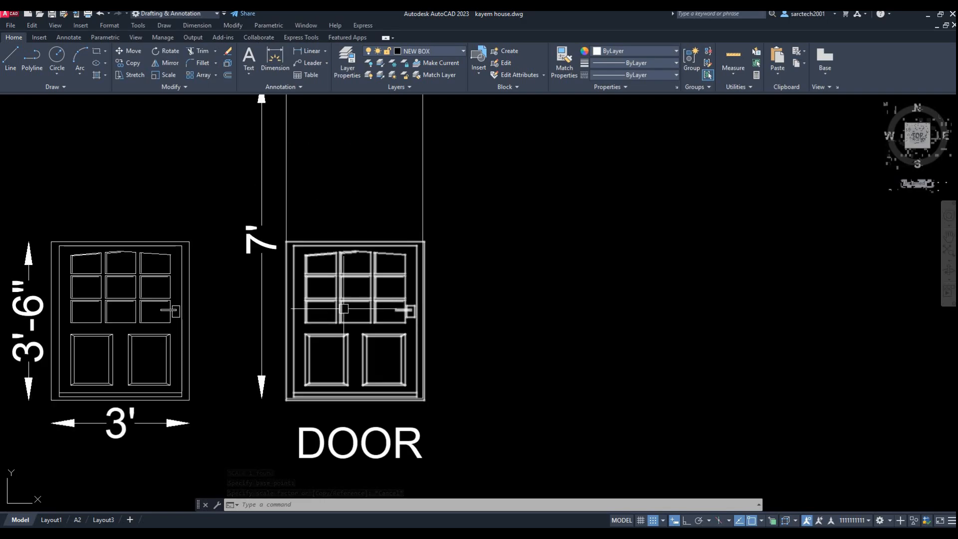
left_click(382, 295)
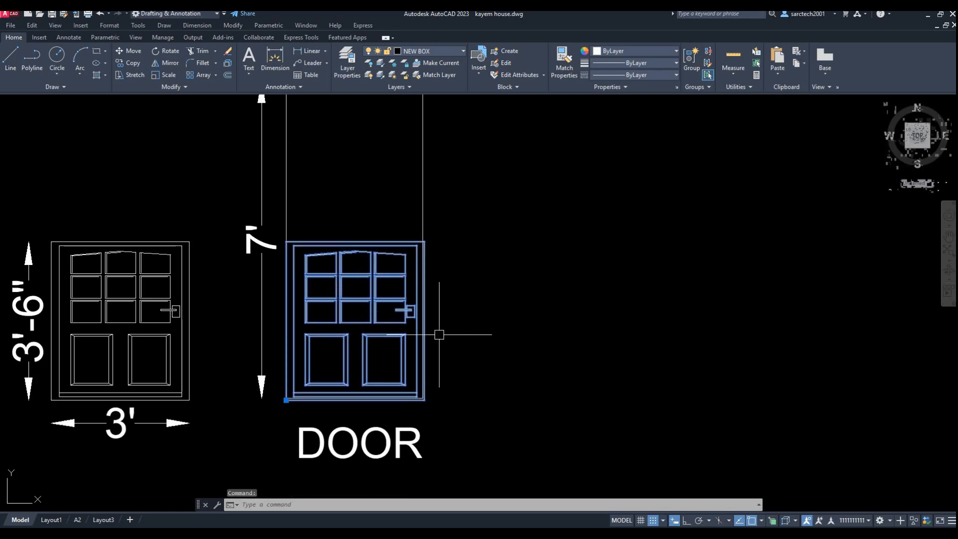
key("Delete")
scroll(229, 324, "down", 3)
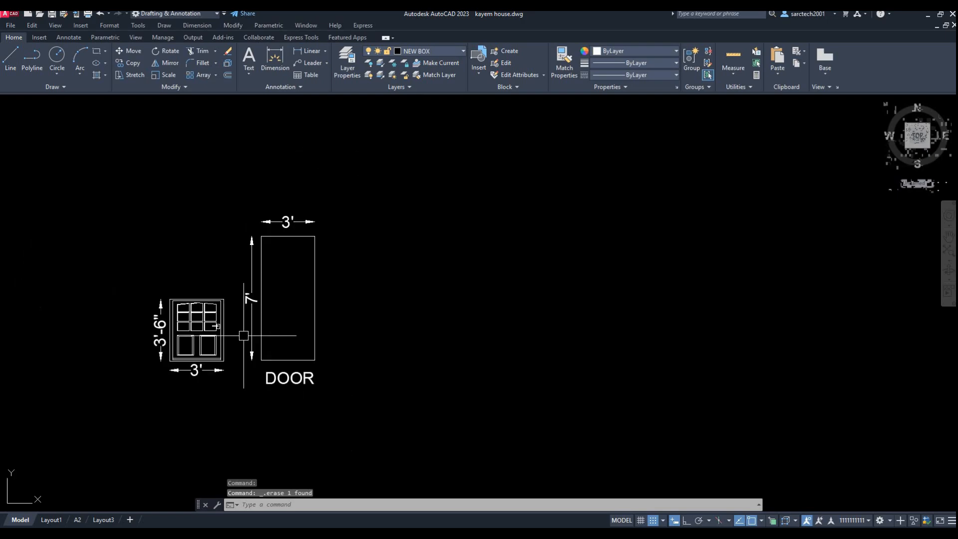
Cut the original panelled door and paste it as a block in the empty space to the right of the DOOR rectangle
scroll(195, 341, "up", 2)
left_click(189, 317)
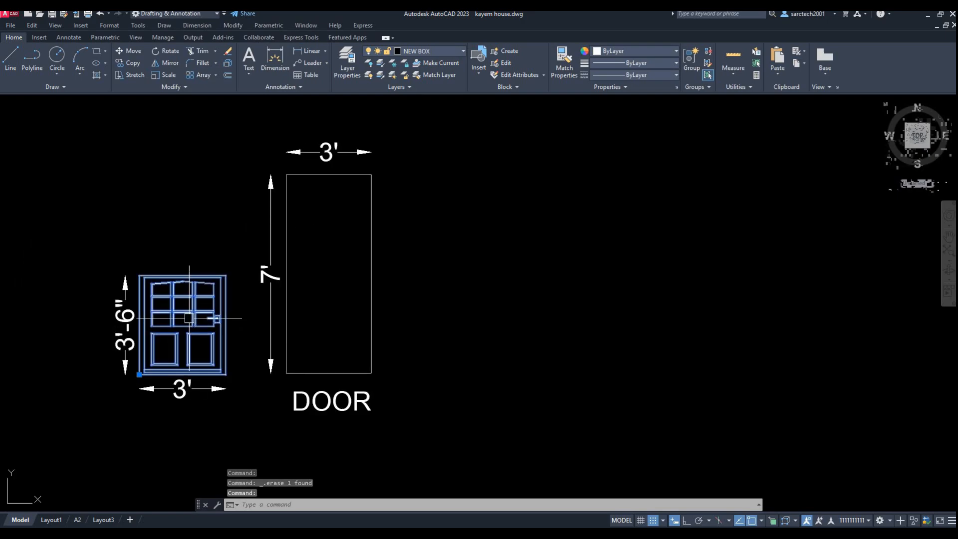
key("ctrl+x")
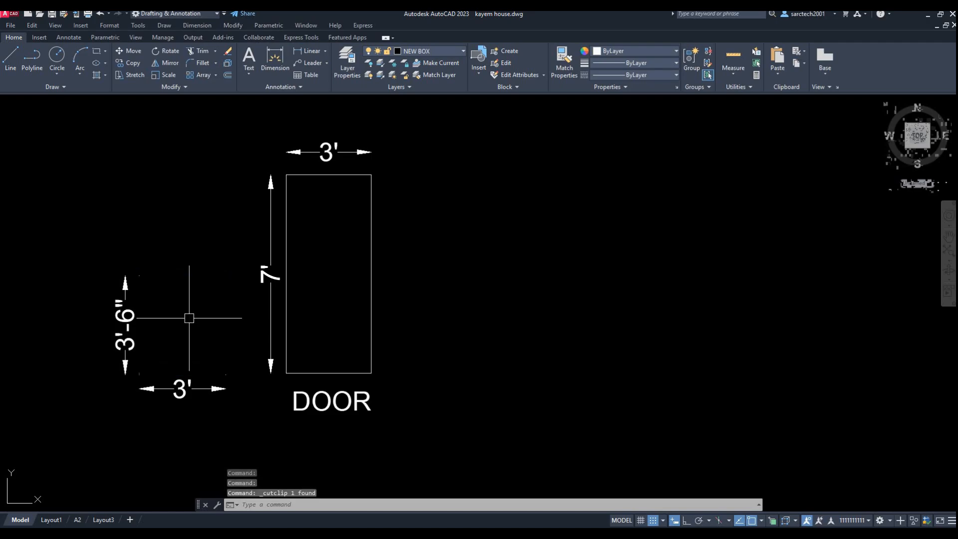
right_click(503, 320)
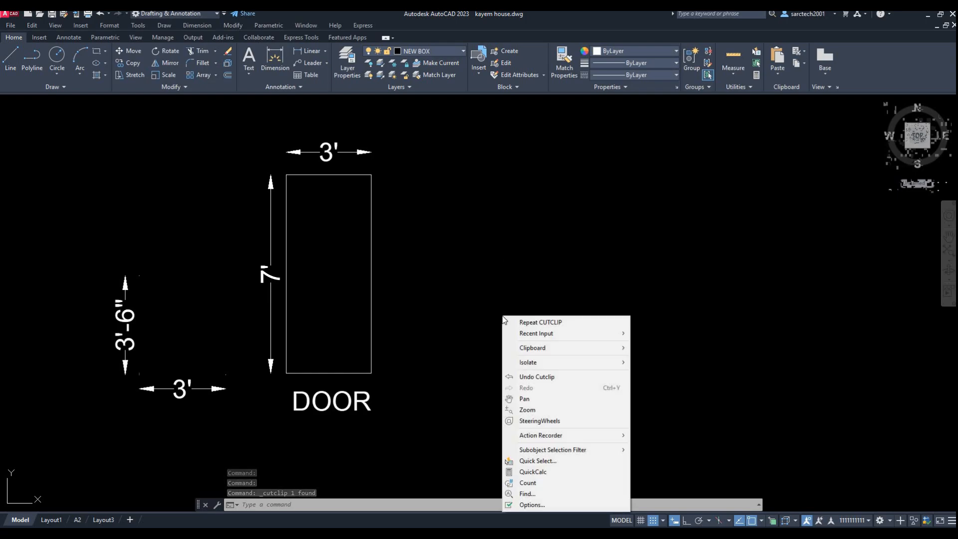
mouse_move(612, 350)
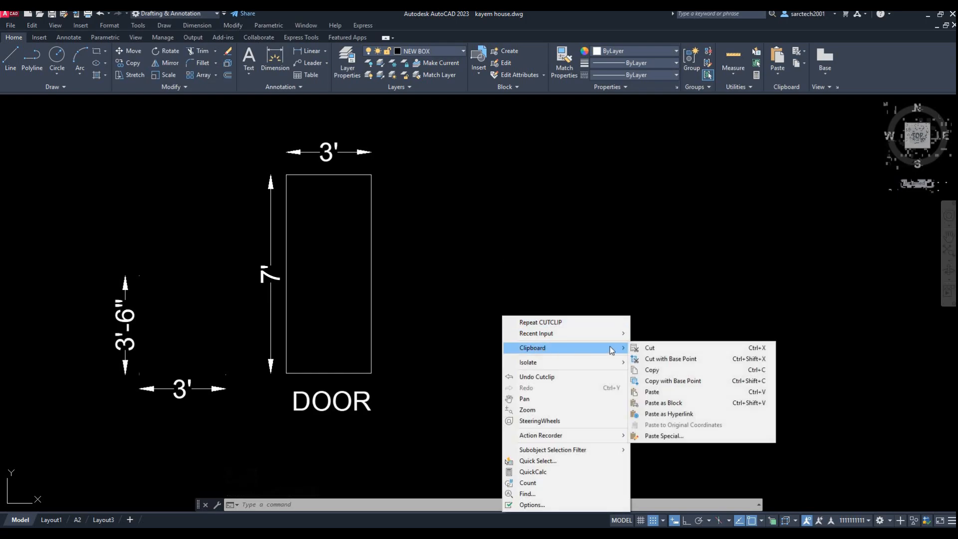
left_click(657, 403)
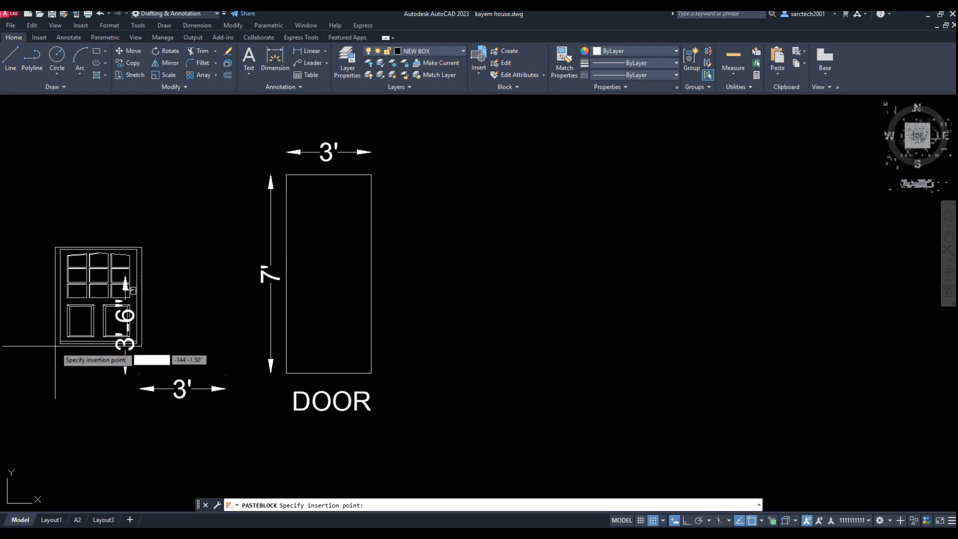
scroll(86, 346, "down", 2)
scroll(312, 358, "up", 2)
left_click(321, 362)
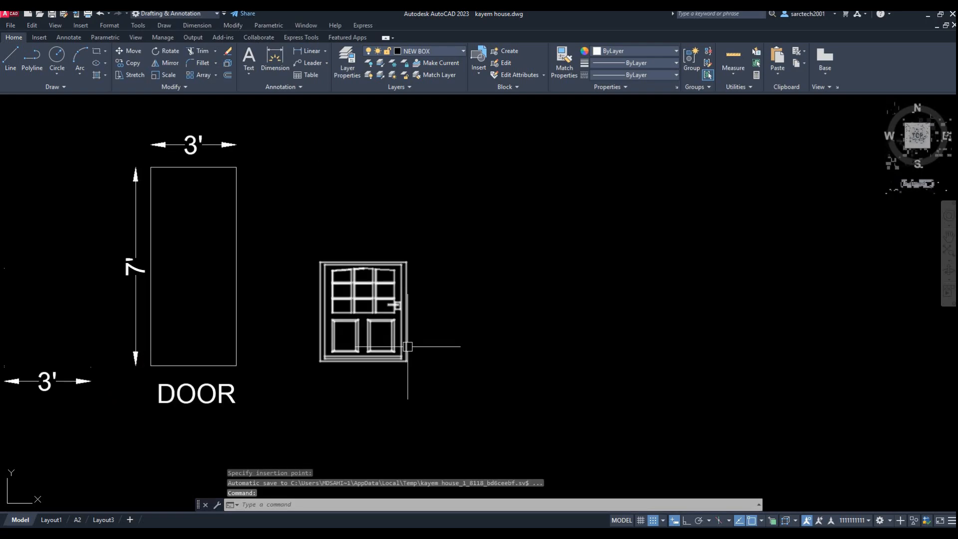
Open the properties of the pasted door block and examine its Scale X and Scale Y values
left_click(361, 324)
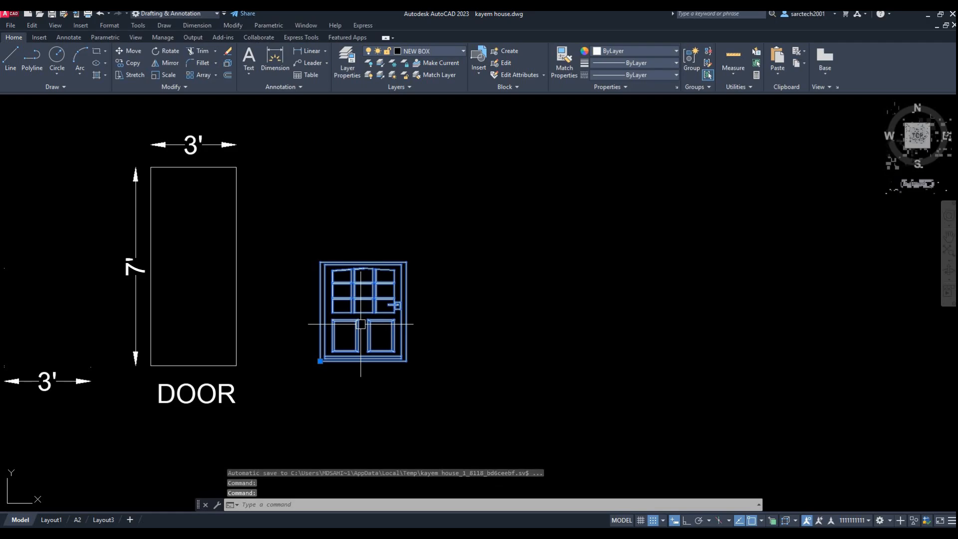
right_click(361, 323)
left_click(383, 307)
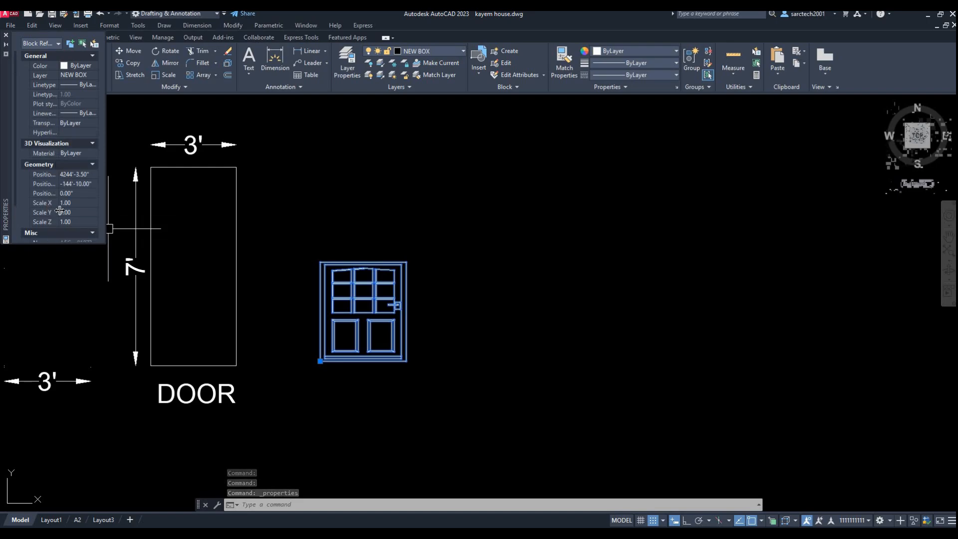
left_click(43, 202)
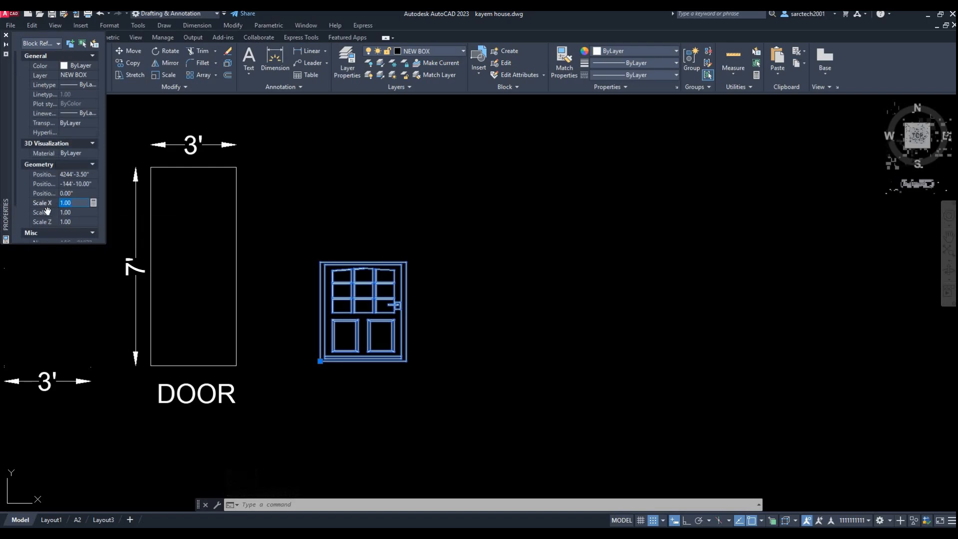
left_click(77, 211)
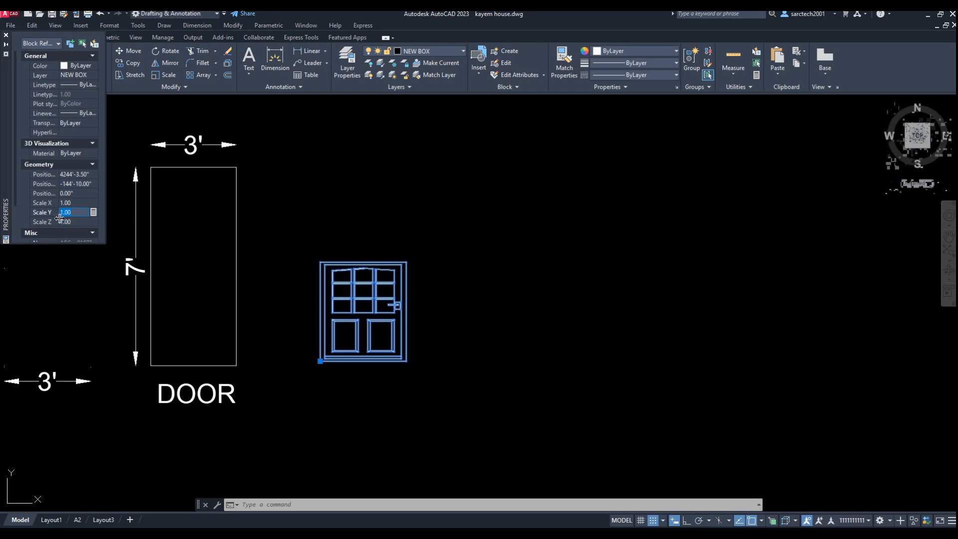
Measure the door block's width between its top corners with a temporary linear dimension
scroll(79, 325, "down", 2)
middle_click_drag(79, 325, 125, 325)
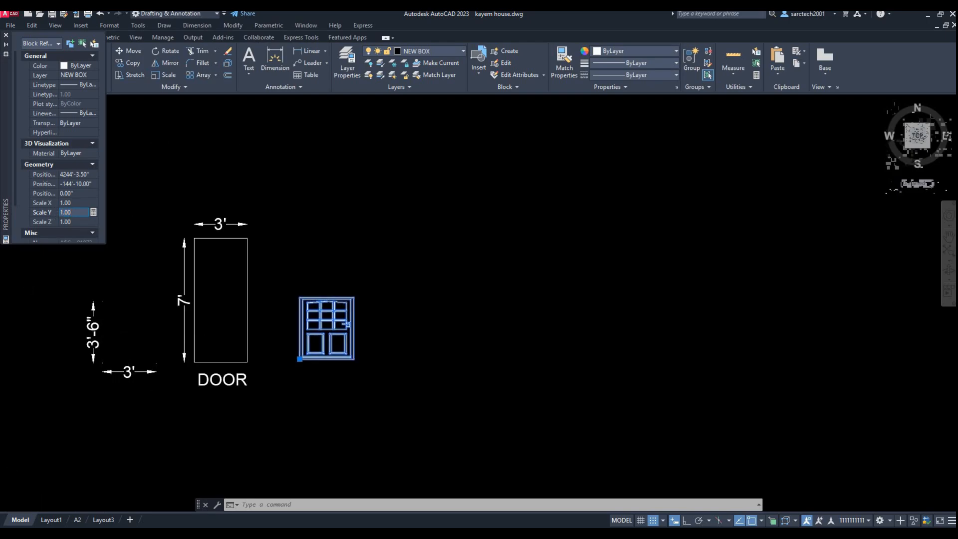
scroll(112, 325, "up", 2)
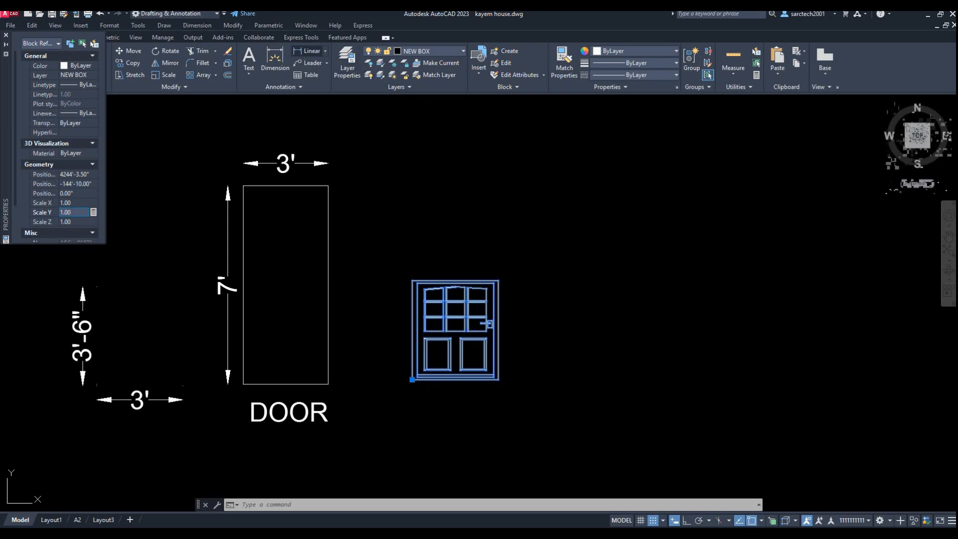
left_click(308, 51)
left_click(412, 281)
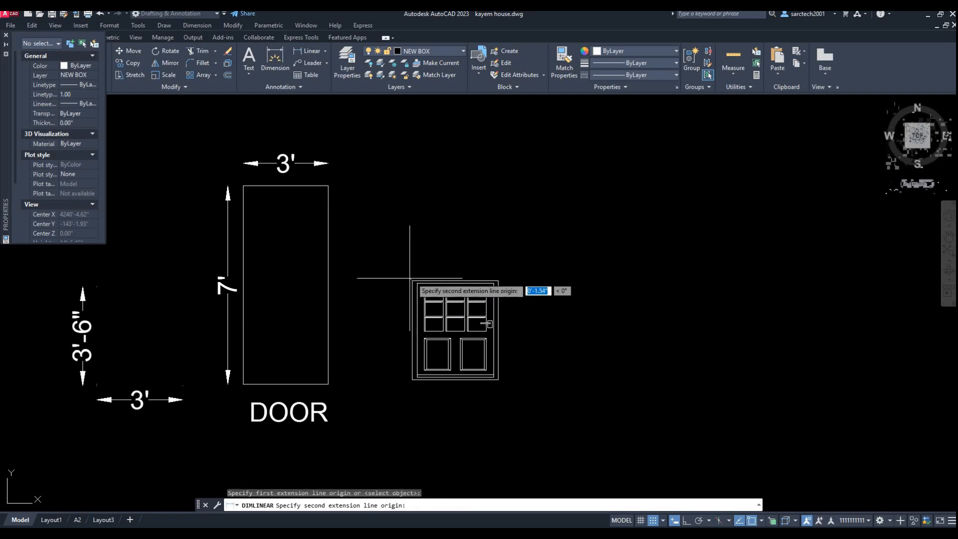
left_click(498, 281)
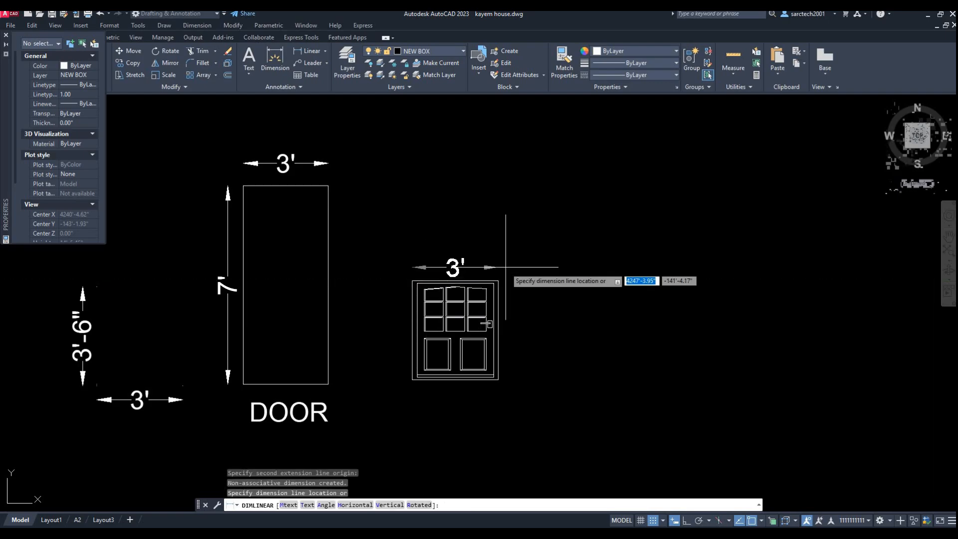
key("Escape")
Measure the door block's height along its left edge with a temporary linear dimension
key("Return")
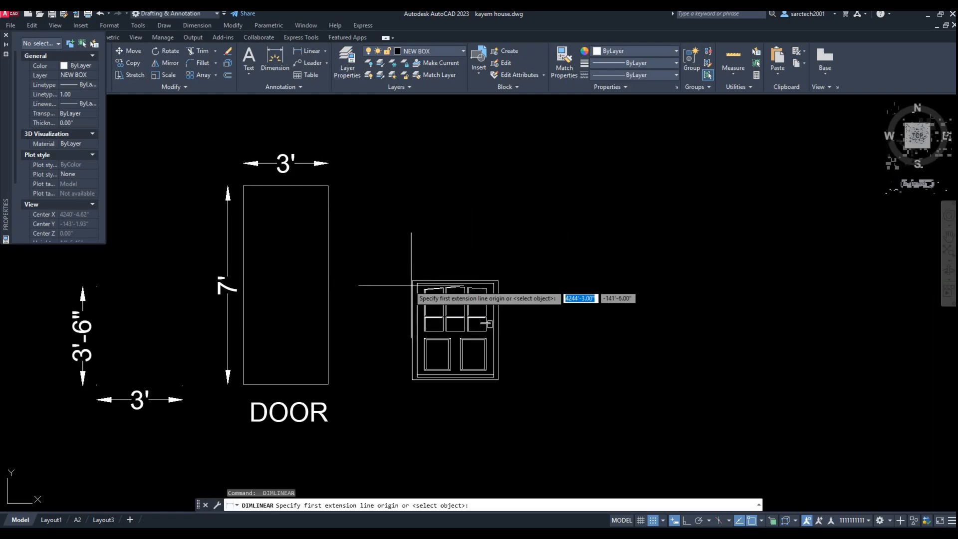
left_click(412, 281)
left_click(412, 380)
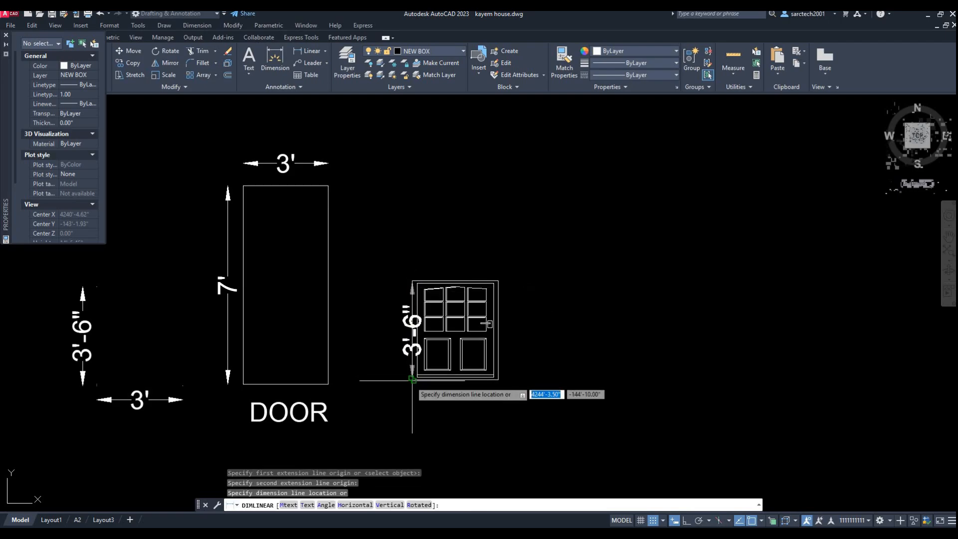
key("Escape")
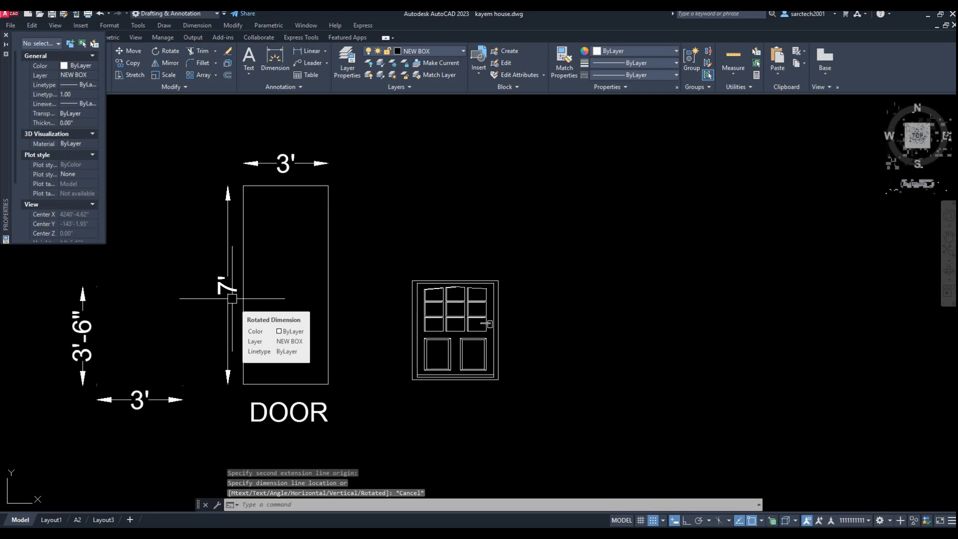
left_click(174, 254)
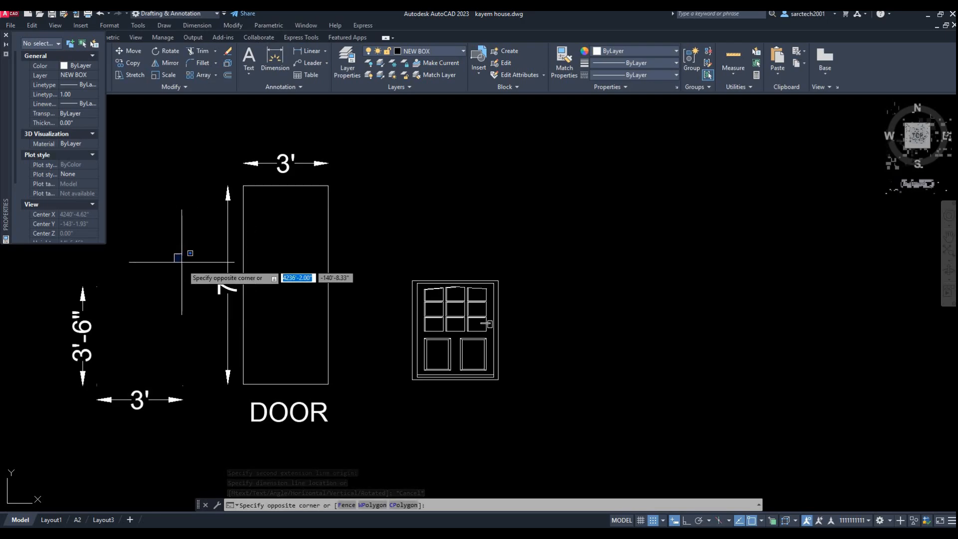
left_click(281, 319)
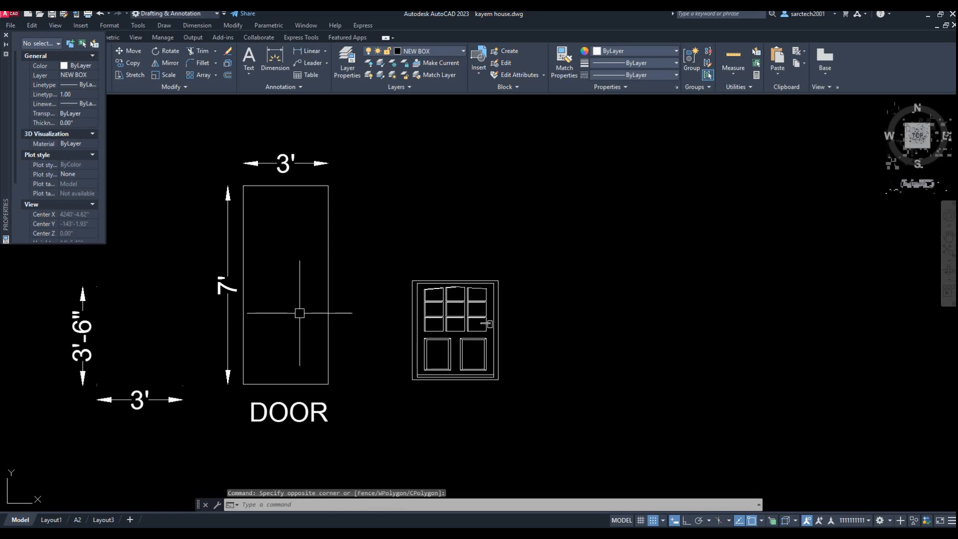
key("super")
type("CAL")
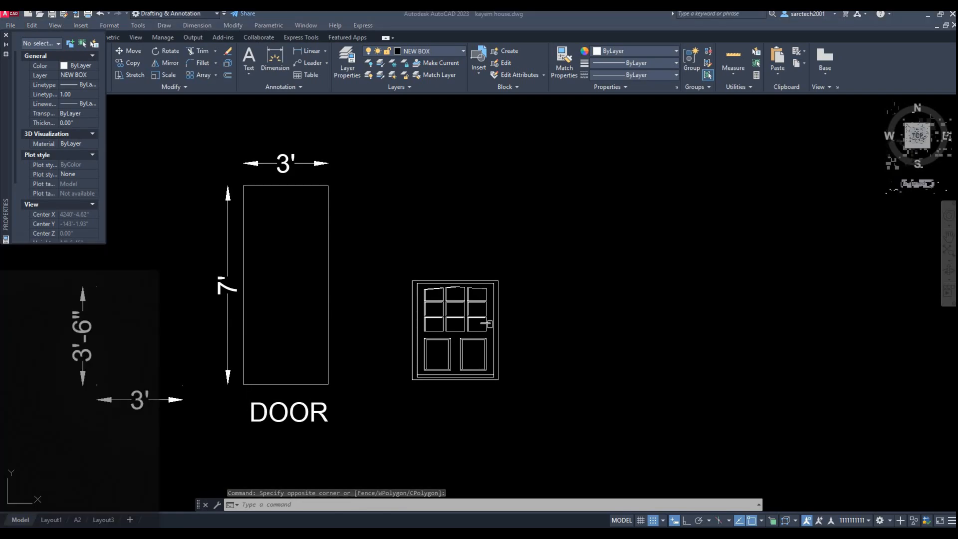
key("Return")
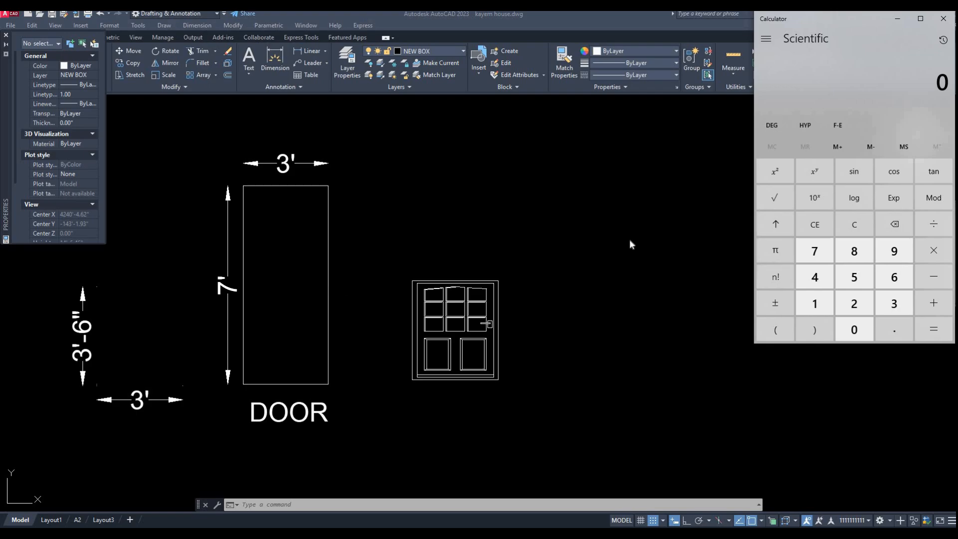
type("10 × ")
type("12")
left_click(944, 18)
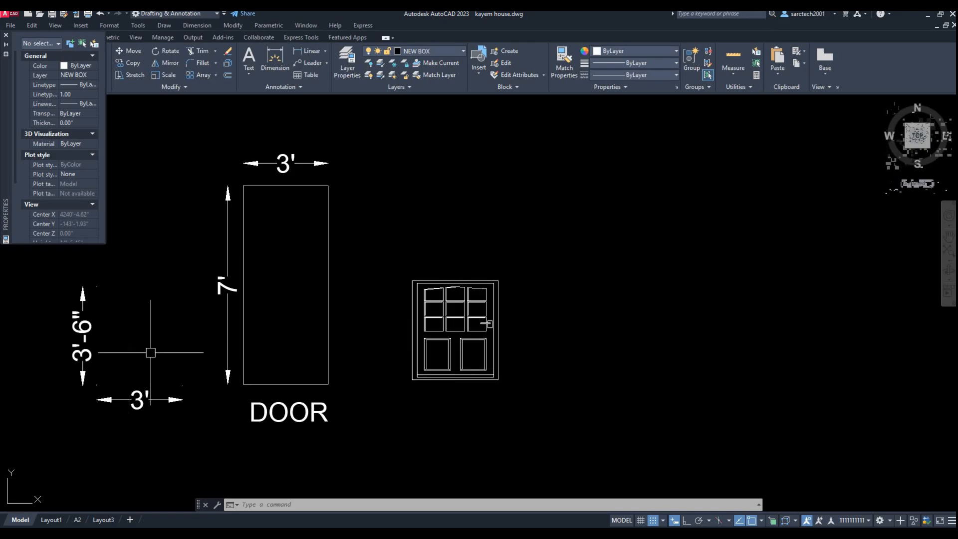
Switch to Calculator and work out the Y scale factor by dividing the DOOR rectangle's height by the door block's height
left_click(197, 266)
left_click(280, 317)
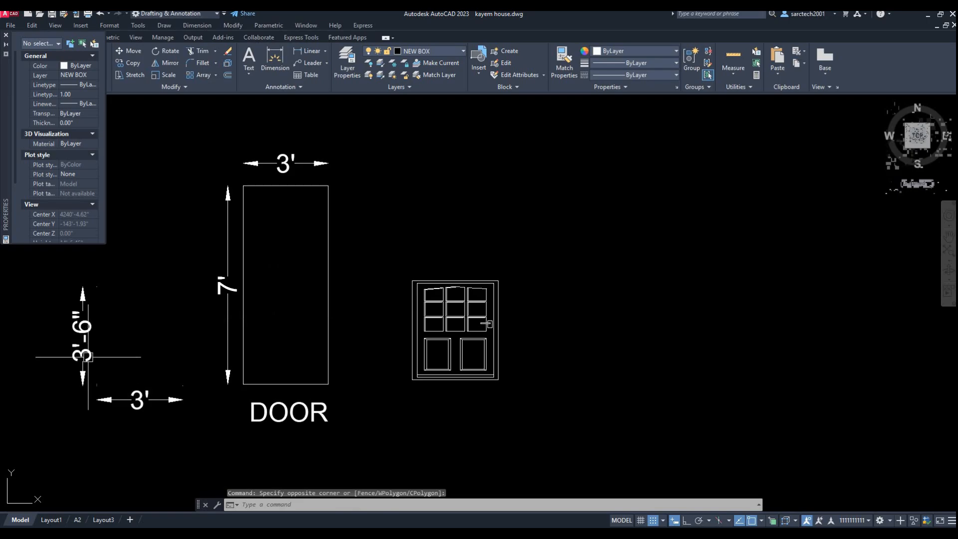
key("super")
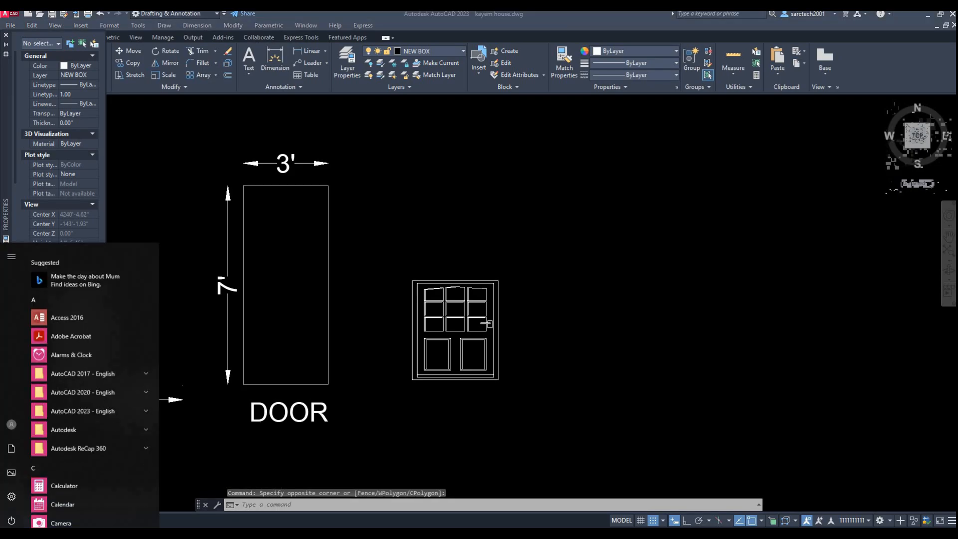
type("CAL")
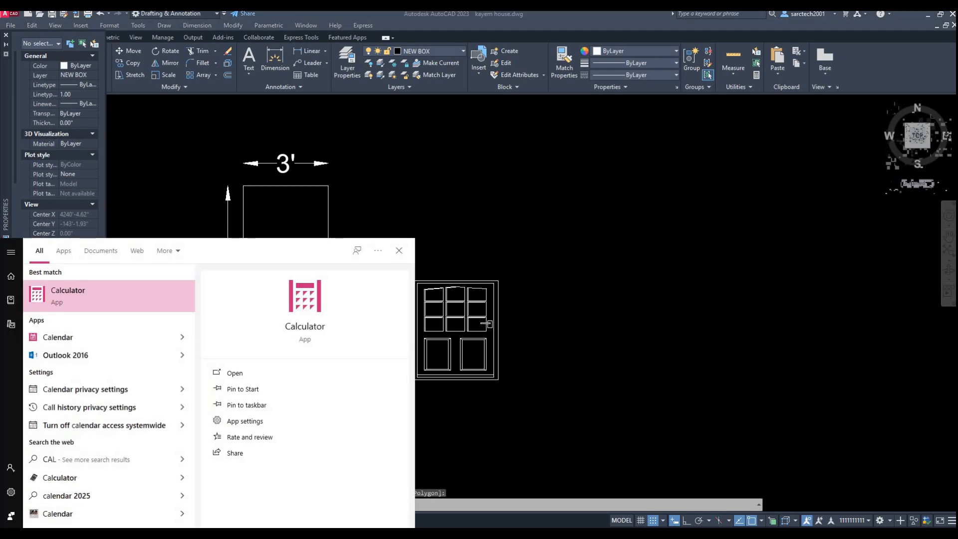
key("Return")
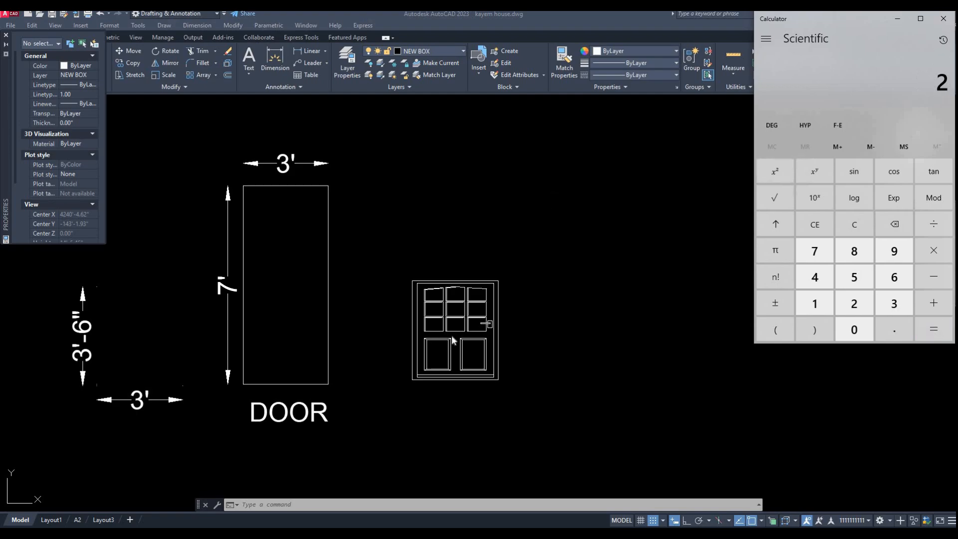
Set the door block's Scale Y to 2 and deselect the block
left_click(429, 323)
left_click(430, 319)
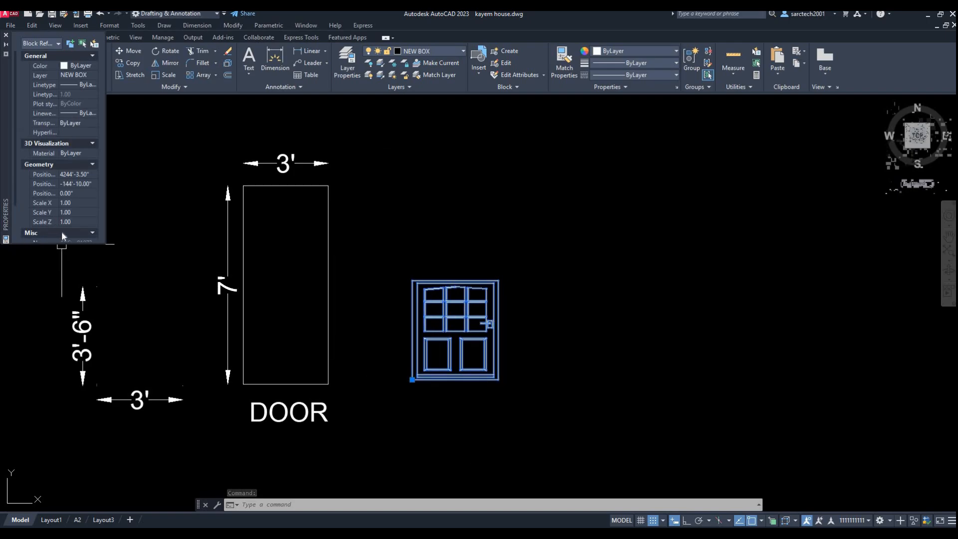
left_click(70, 213)
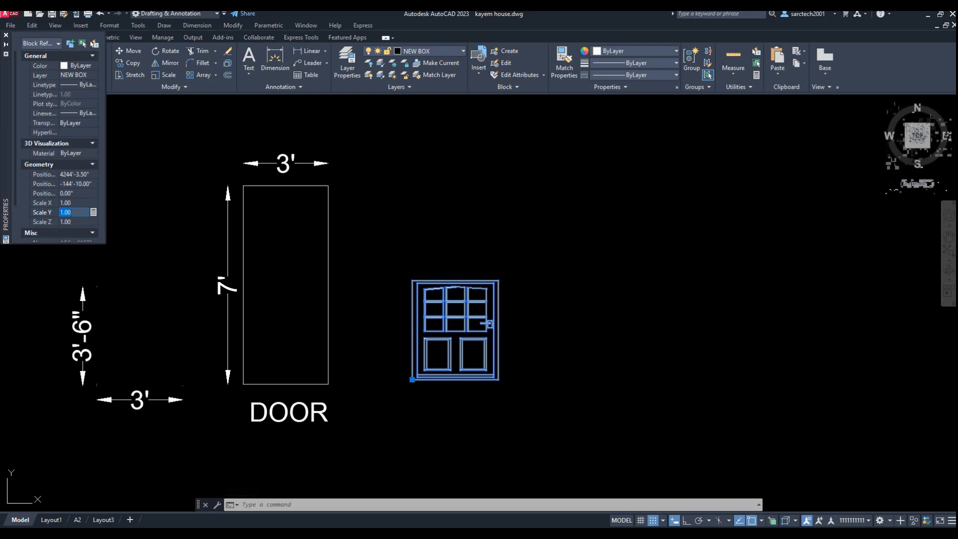
key("Tab")
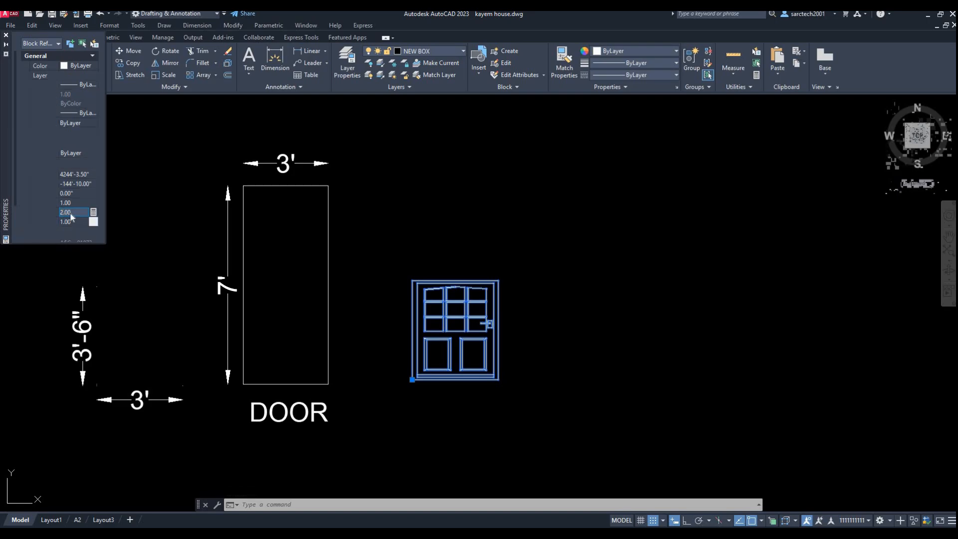
left_click(541, 220)
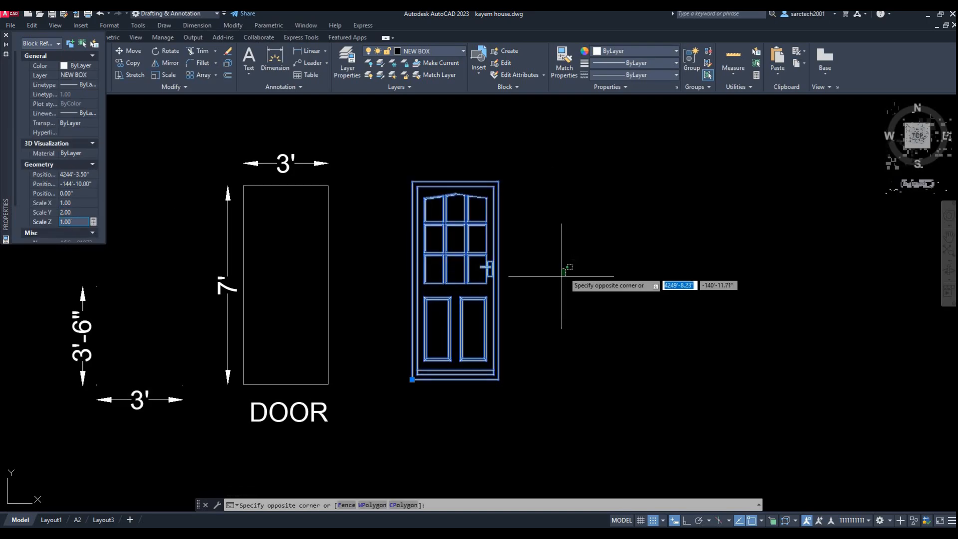
left_click(553, 310)
key("Escape")
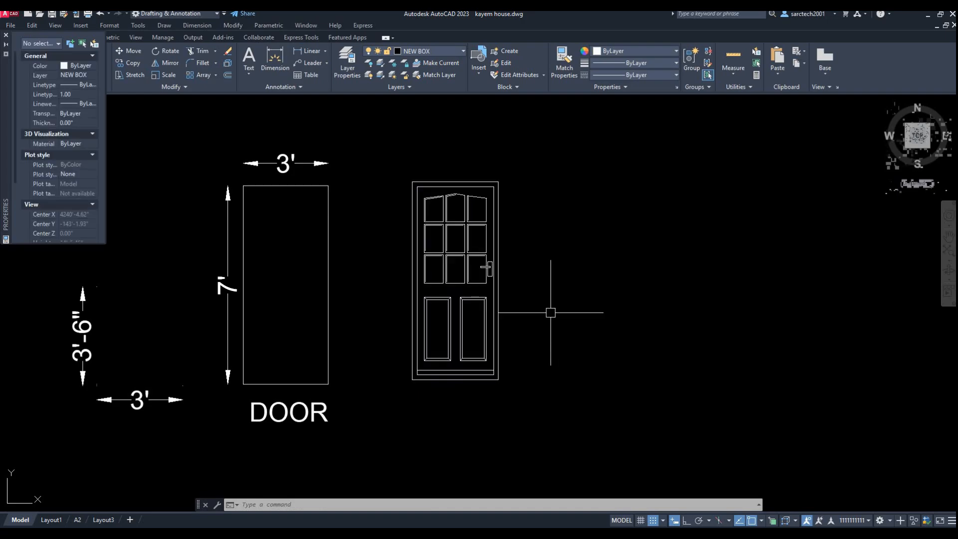
Copy the stretched door block from its lower-left corner to the lower-left corner of the DOOR rectangle
left_click(529, 268)
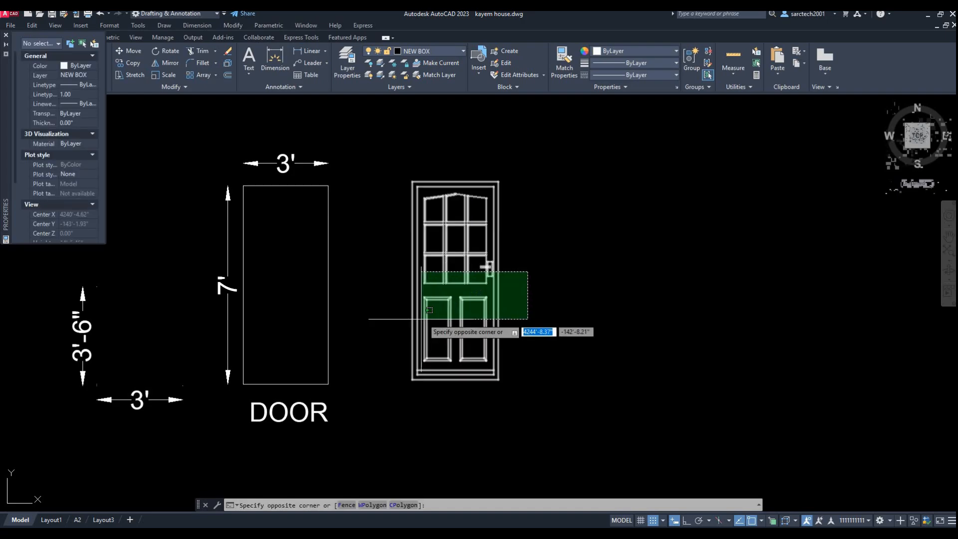
left_click(427, 327)
type("co")
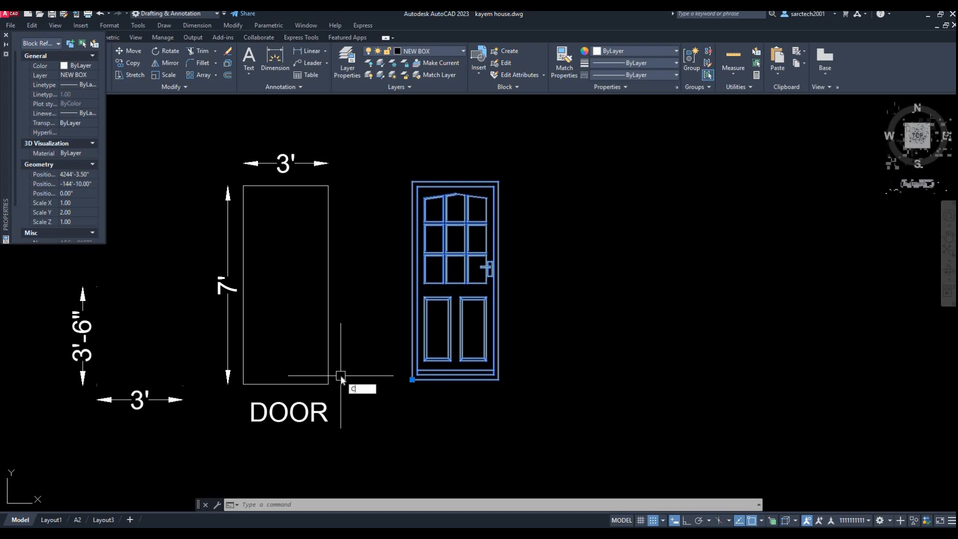
key("Return")
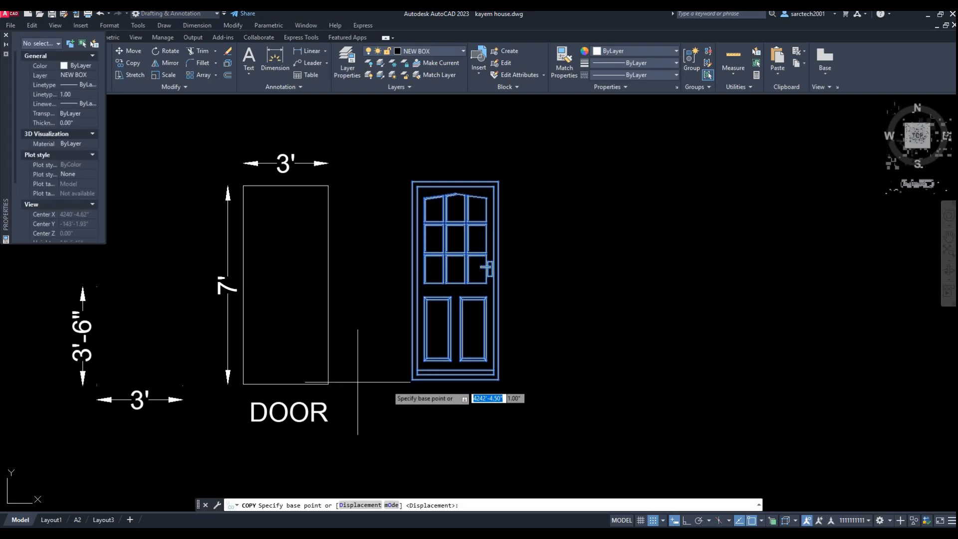
left_click(412, 380)
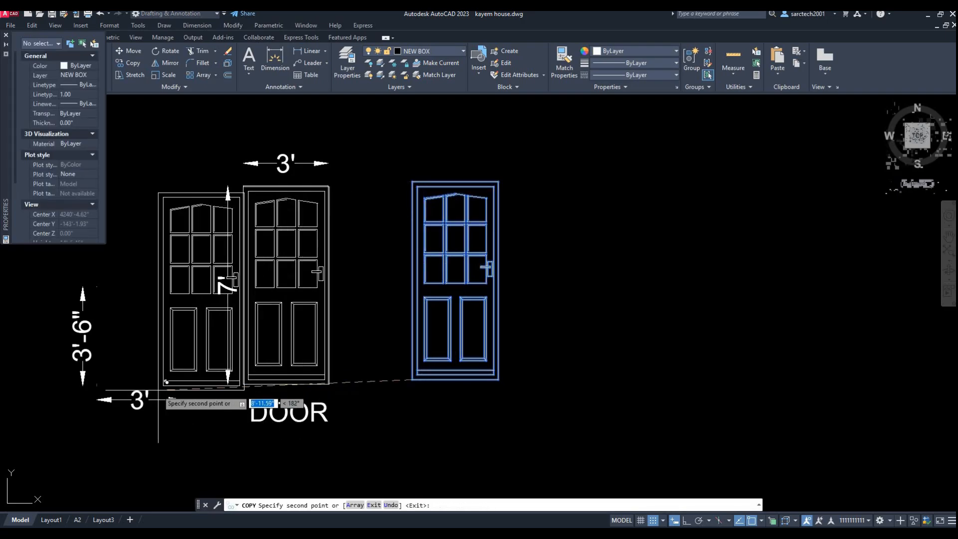
left_click(243, 384)
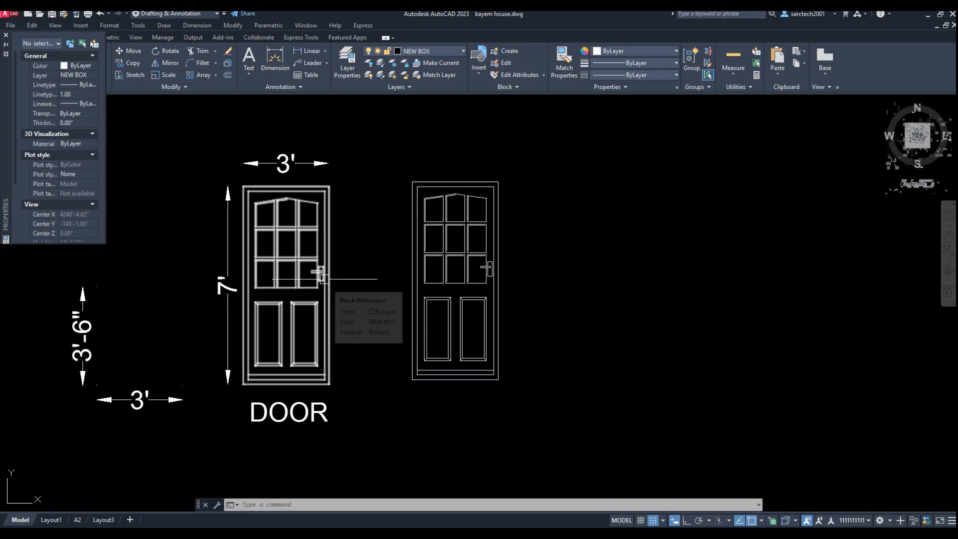
Set Scale Y to 1.5 for the original door block outside the DOOR rectangle
left_click(467, 302)
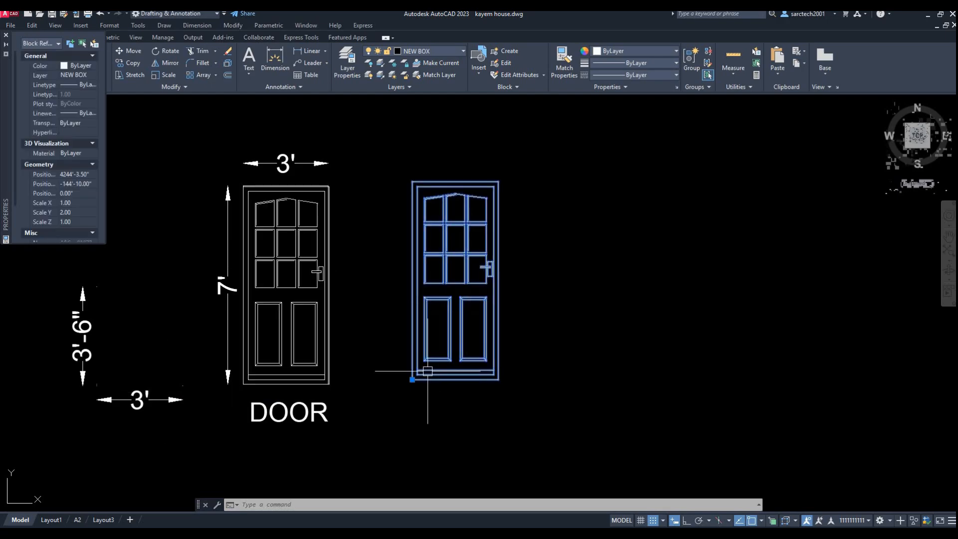
left_click(75, 213)
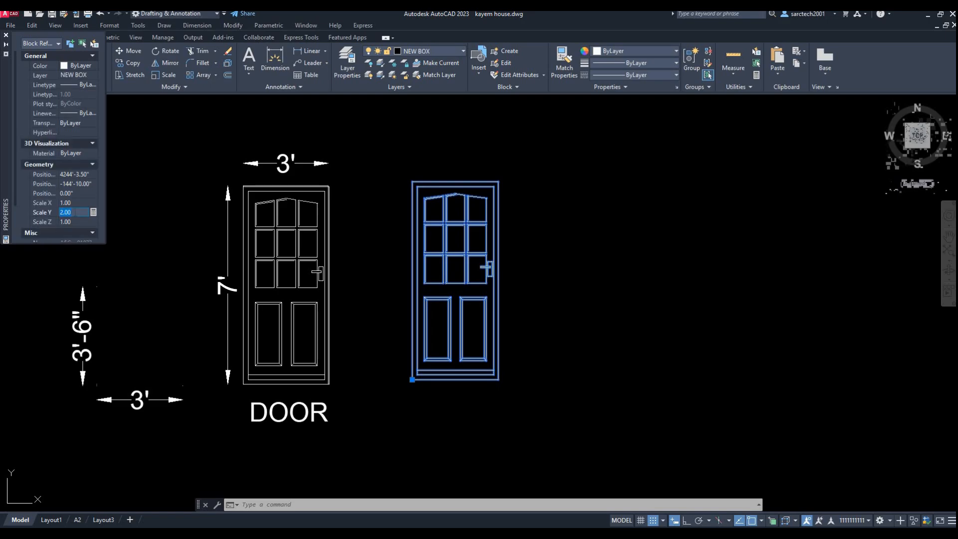
type("1.5")
key("Tab")
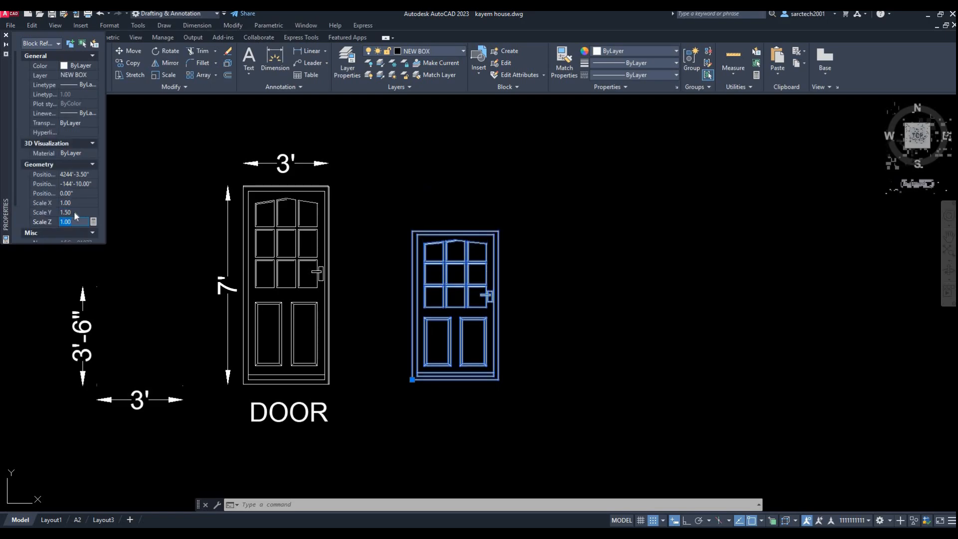